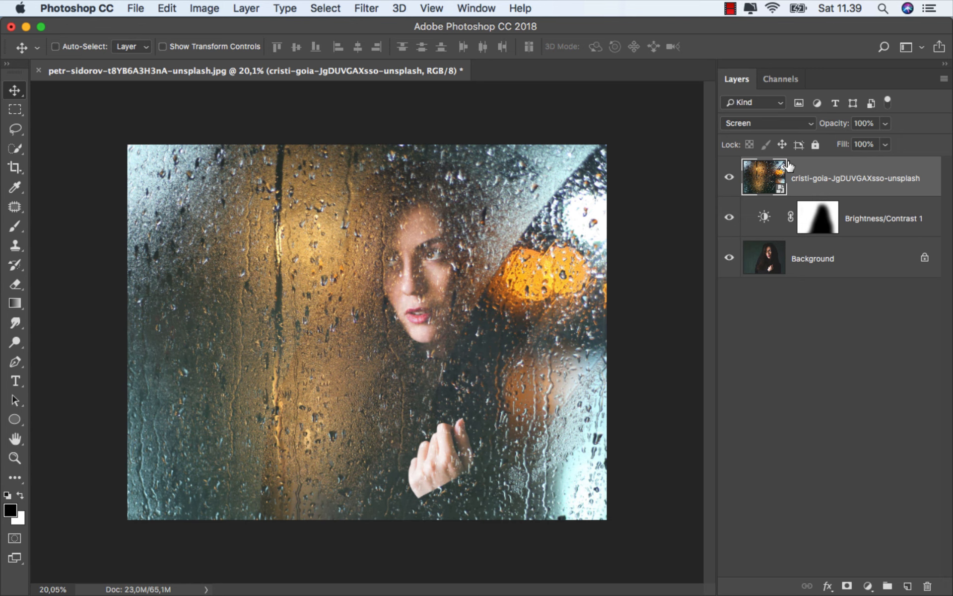
- Open the blending options of the orange rain-window layer and split its This Layer black Blend If slider to 0 / 234
right_click(819, 166)
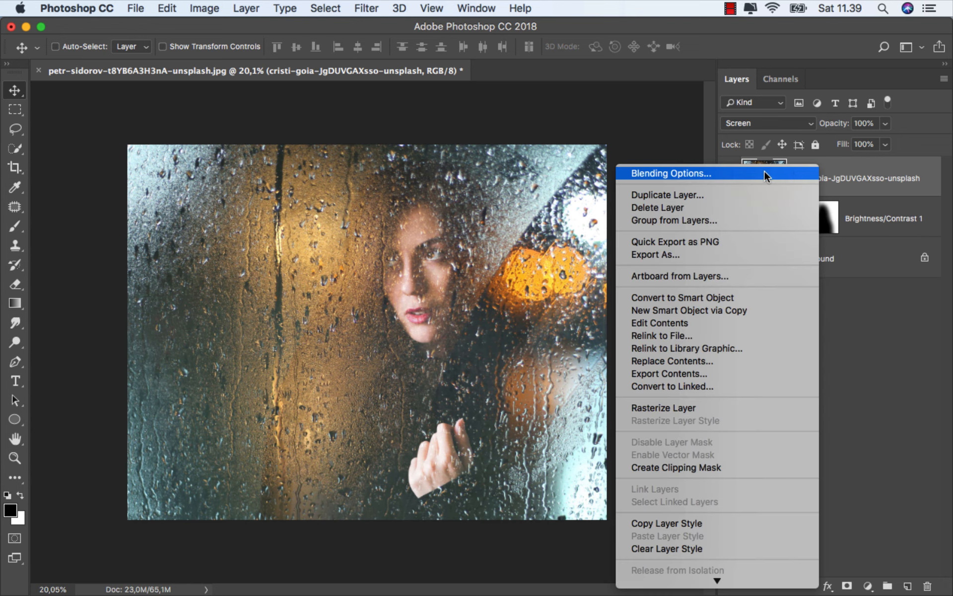
left_click(718, 174)
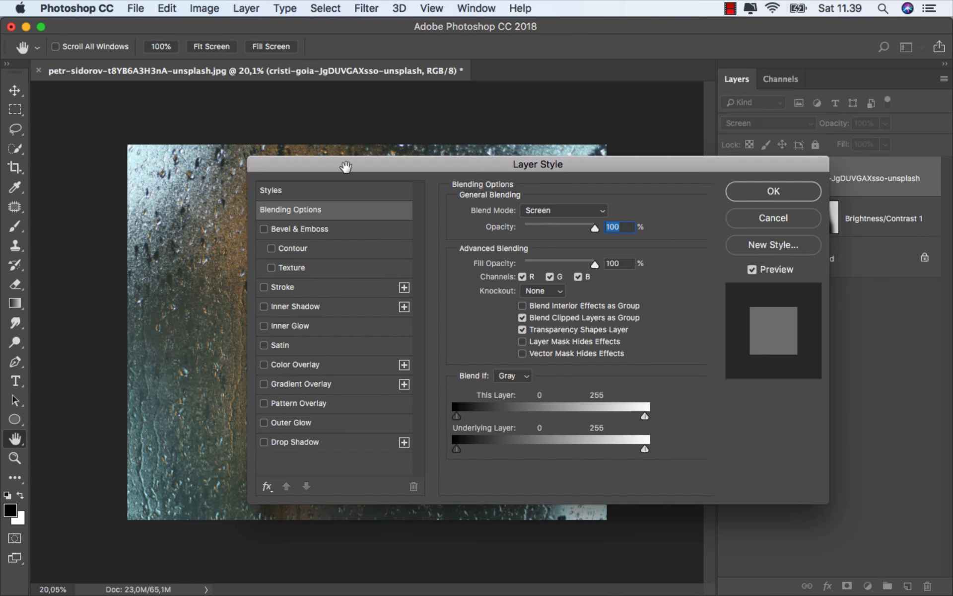
left_click_drag(316, 167, 585, 145)
scroll(379, 268, "up", 3)
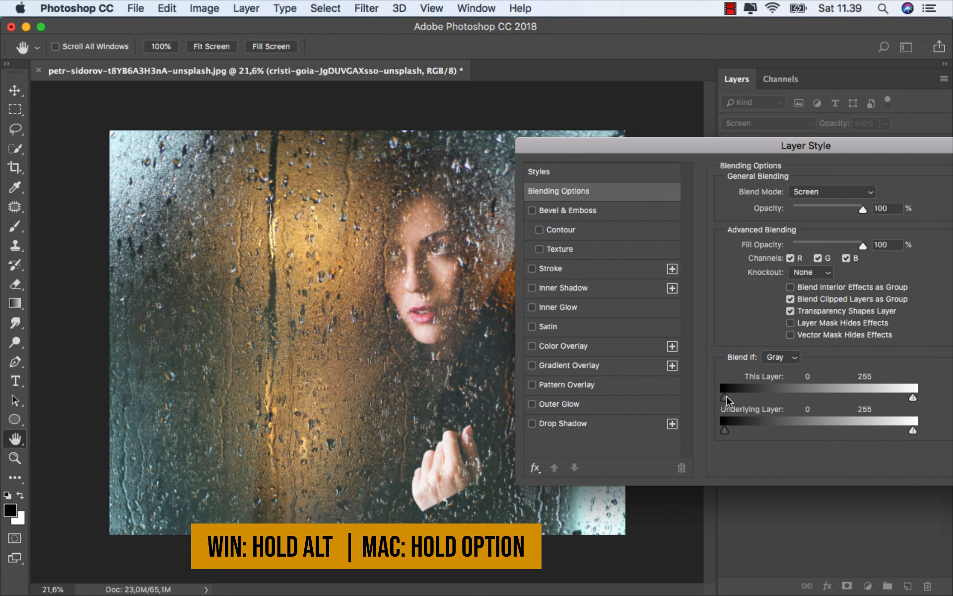
left_click_drag(725, 395, 893, 395)
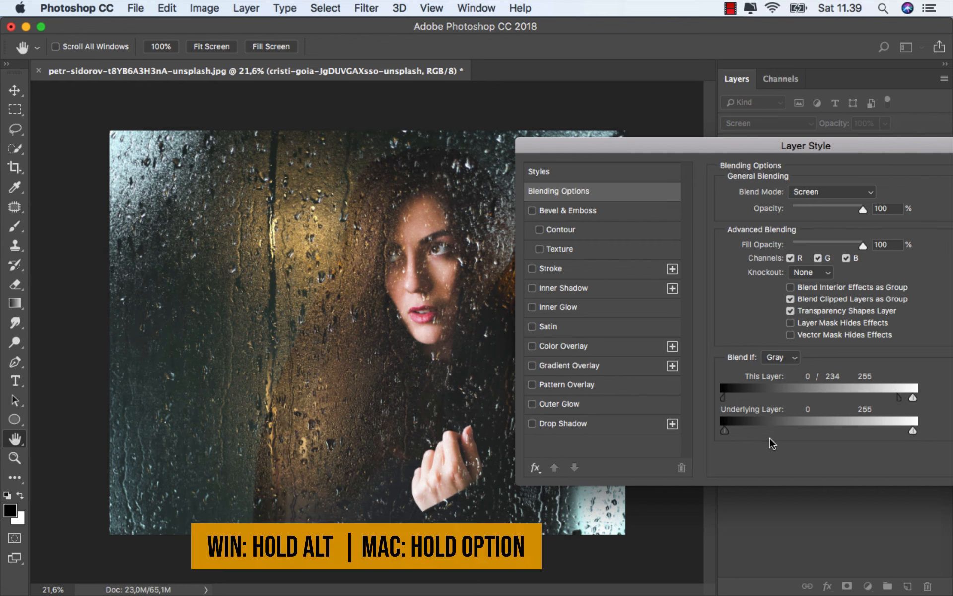
- Split the Underlying Layer Blend If sliders to 0 / 50 for black and 0 / 255 for white, and apply the settings
left_click_drag(726, 430, 761, 429)
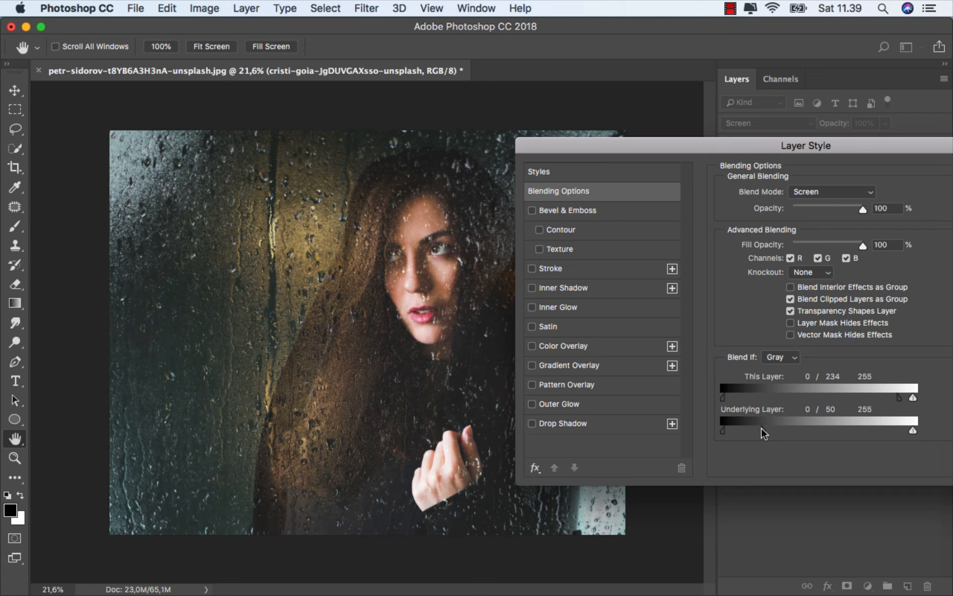
left_click_drag(912, 431, 709, 433)
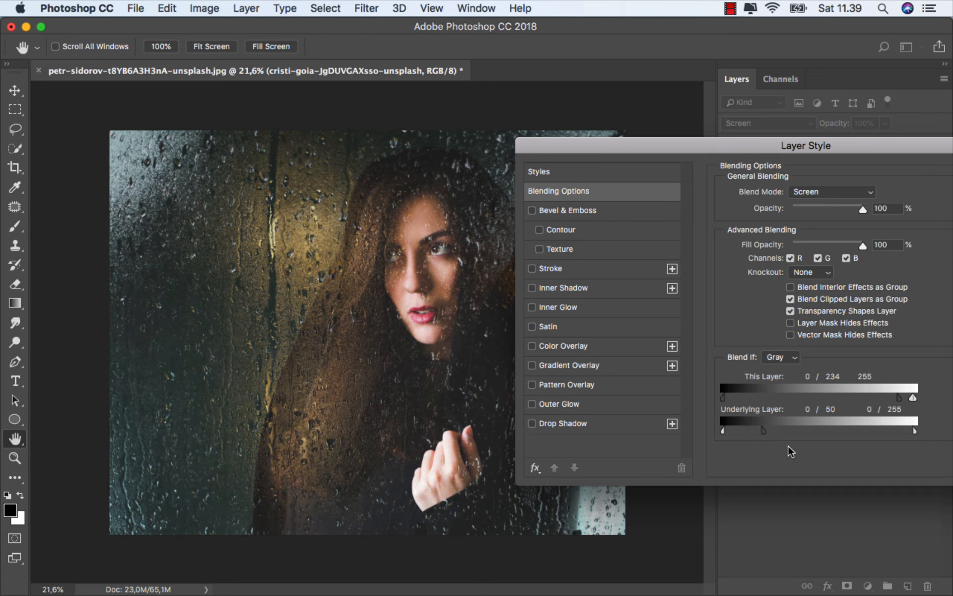
left_click_drag(826, 148, 681, 148)
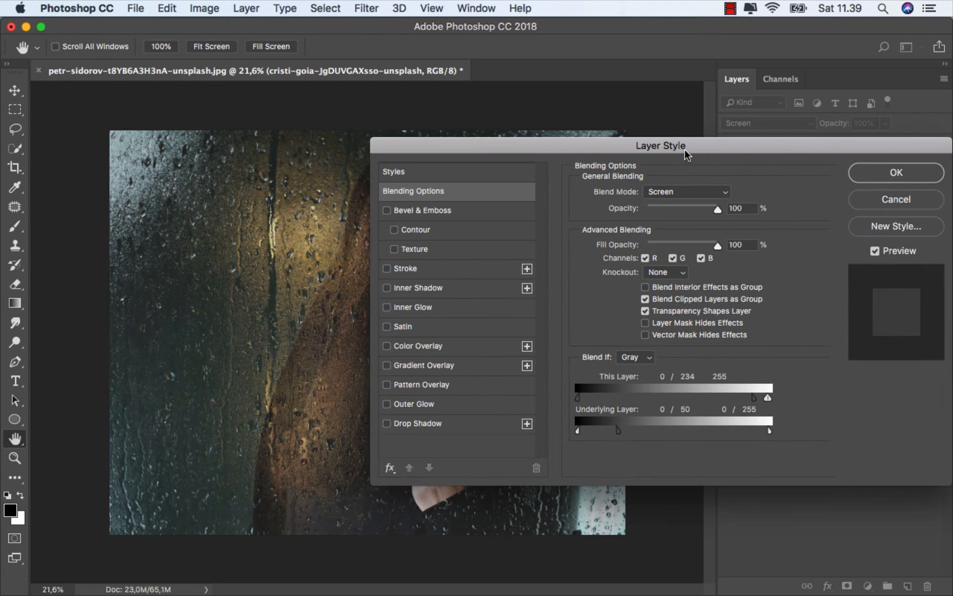
left_click(896, 172)
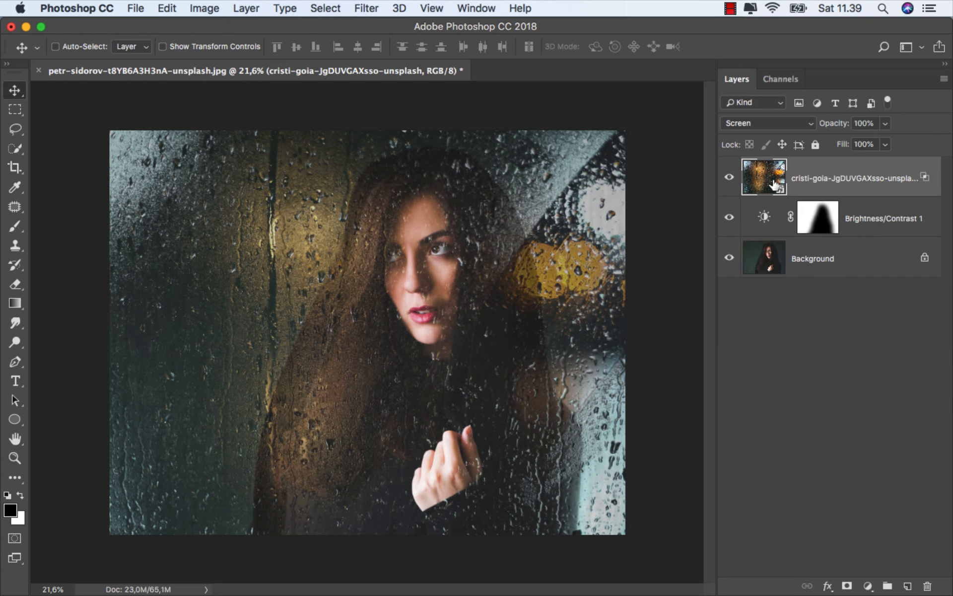
- Compare the image with and without the orange rain layer, and leave that layer hidden
left_click(729, 177)
scroll(665, 220, "up", 2)
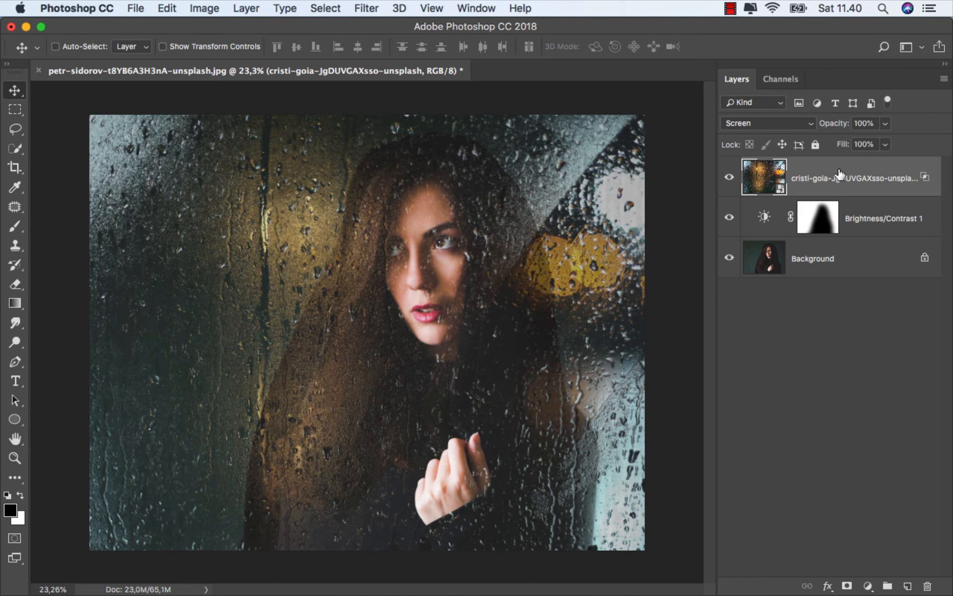
left_click(729, 177)
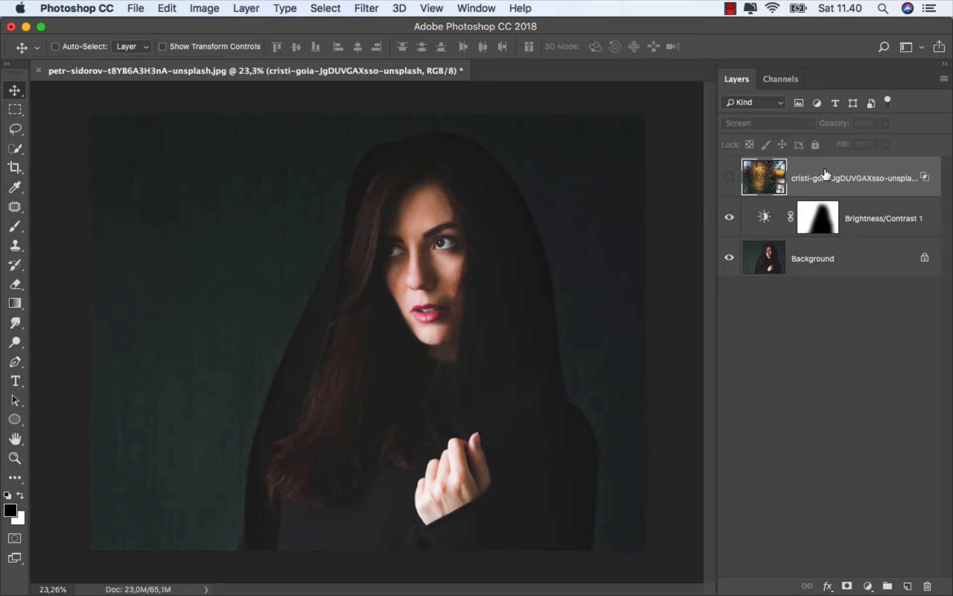
- Place the blue-and-red rain-lights photo from Finder, scaled to 63.15% to cover the canvas, and set its blend mode to Screen
left_click(309, 556)
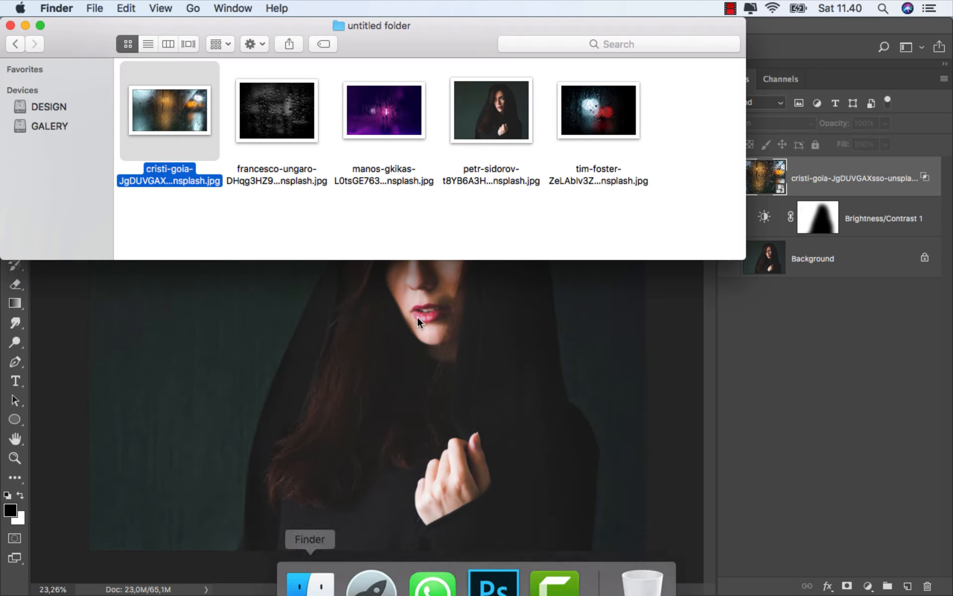
left_click(439, 226)
left_click_drag(601, 126, 450, 459)
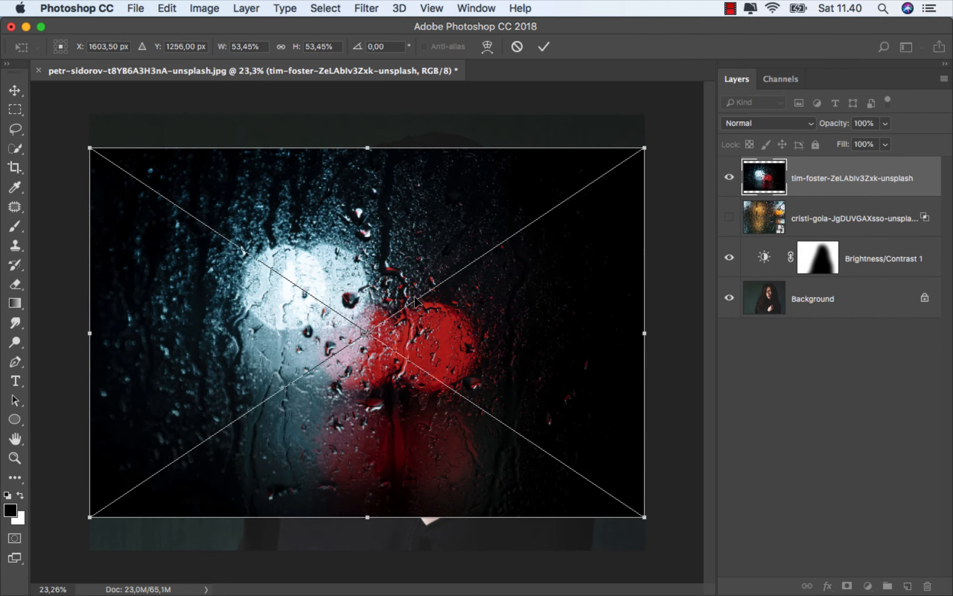
scroll(415, 298, "down", 1)
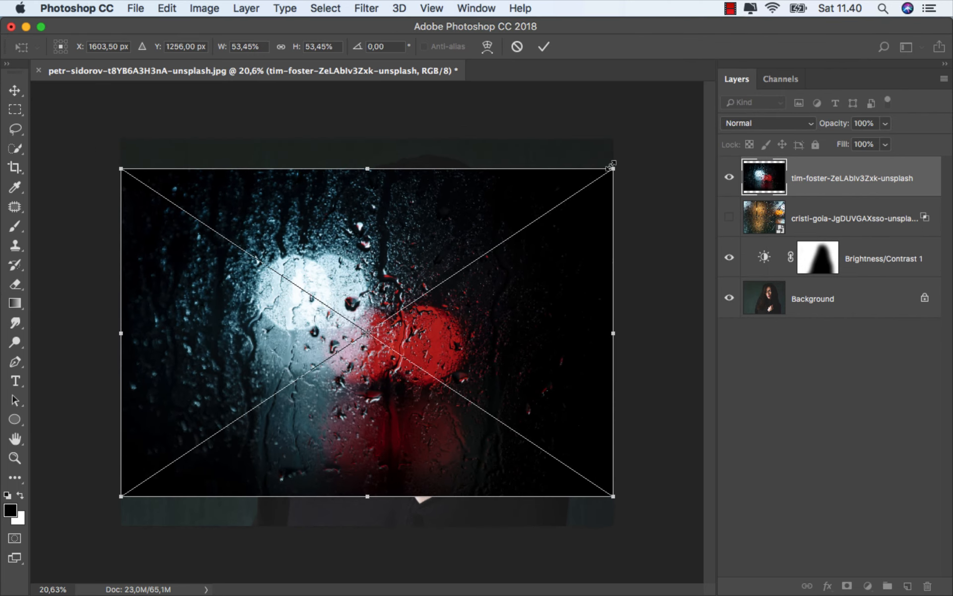
left_click_drag(613, 167, 647, 123)
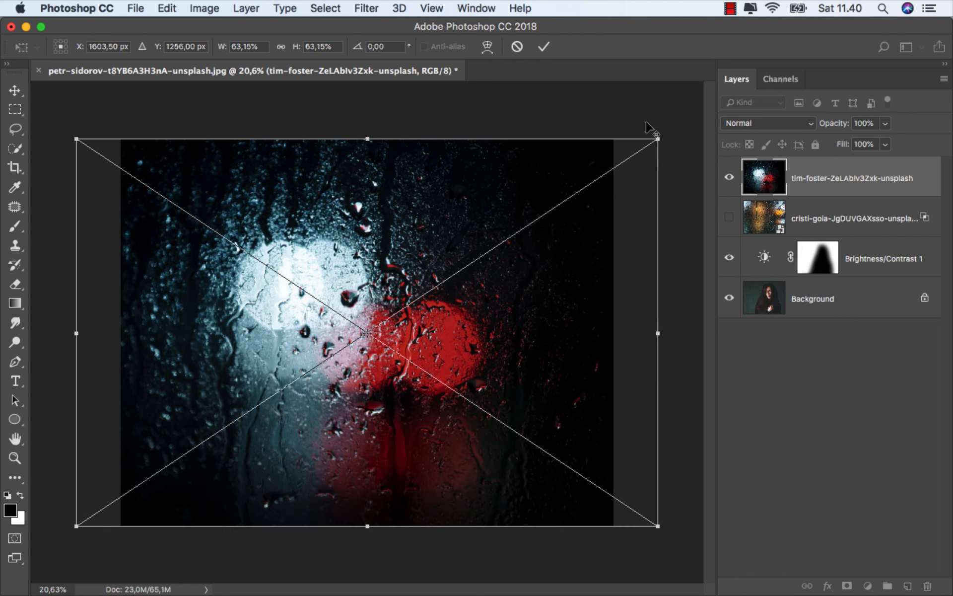
left_click(543, 46)
left_click(752, 123)
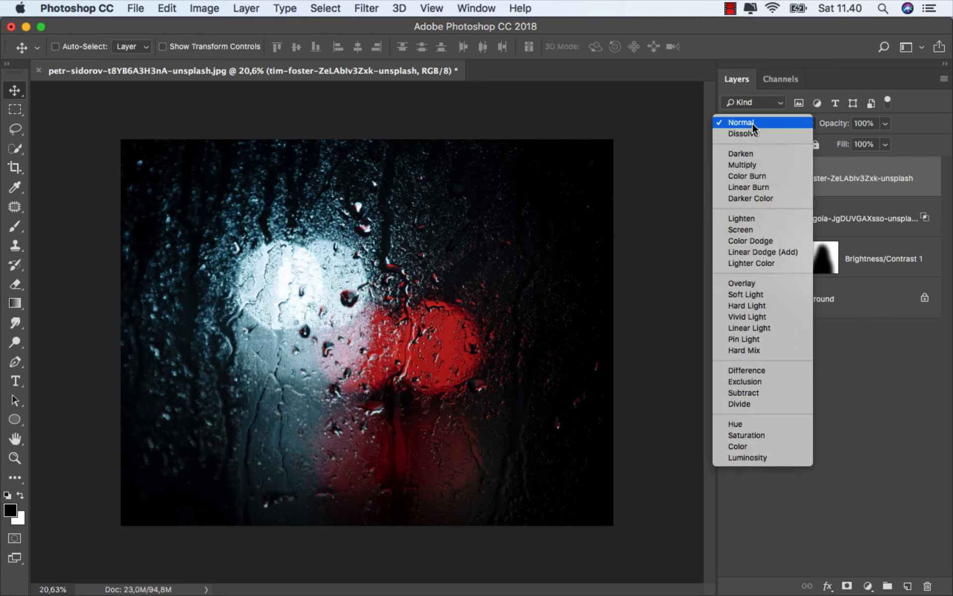
left_click(754, 227)
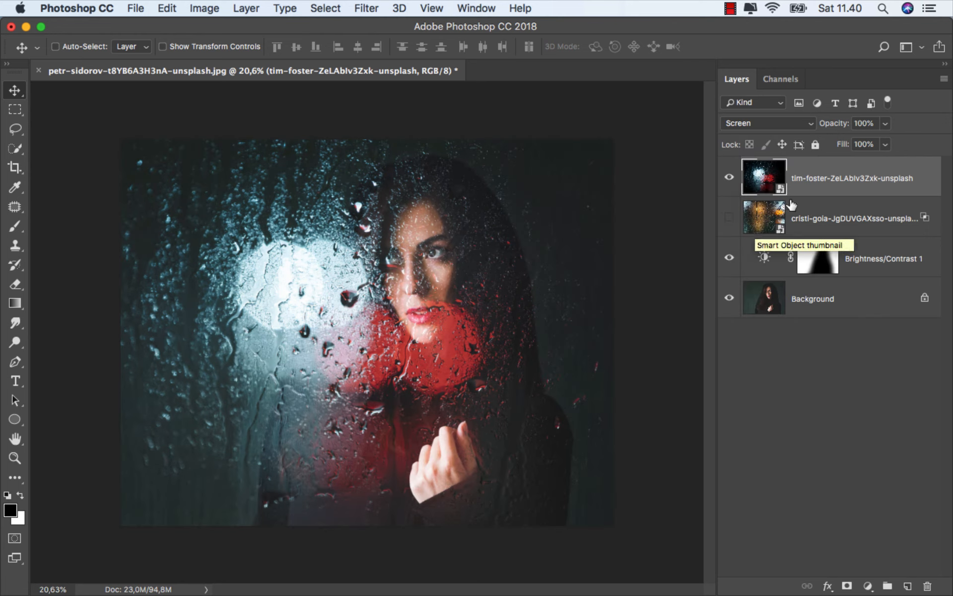
- Copy the layer style of the hidden orange rain layer and paste it onto the blue-and-red rain layer
left_click(804, 220)
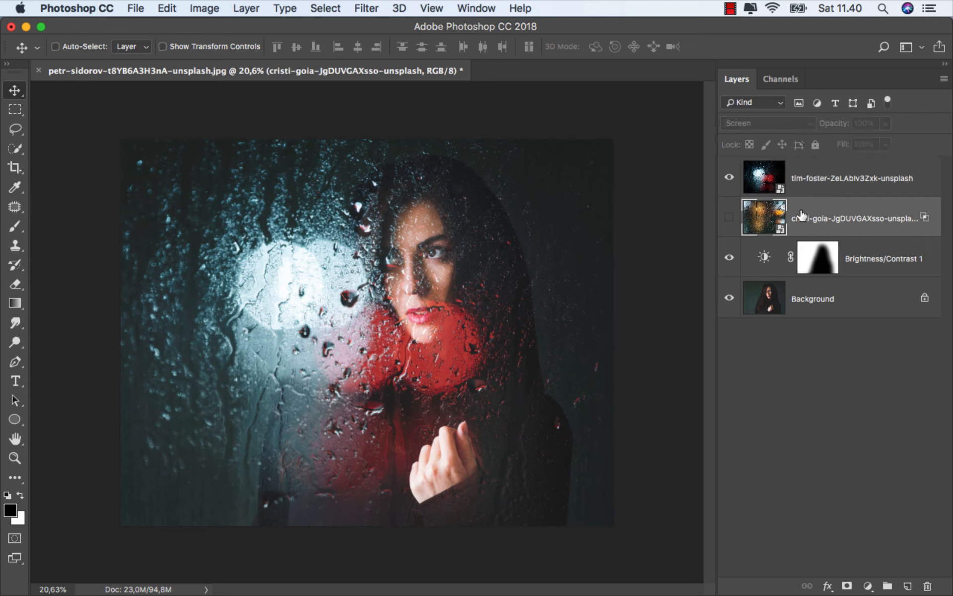
right_click(800, 208)
scroll(718, 553, "down", 5)
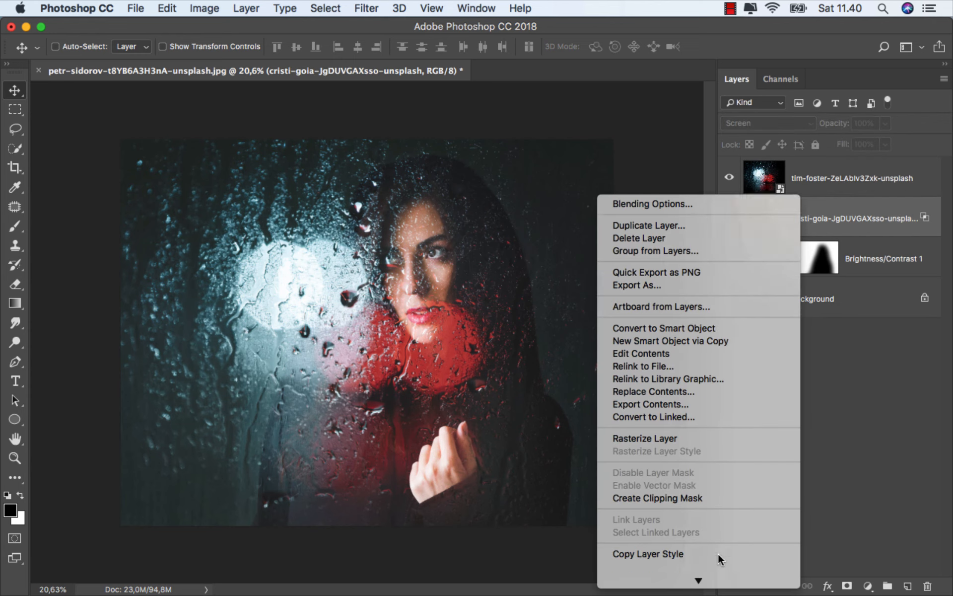
left_click(683, 479)
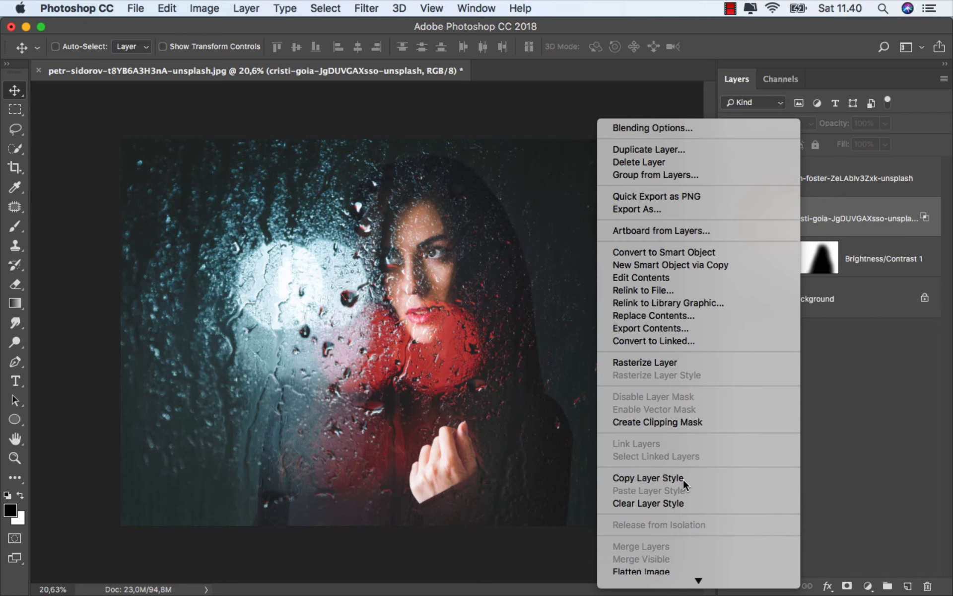
left_click(824, 182)
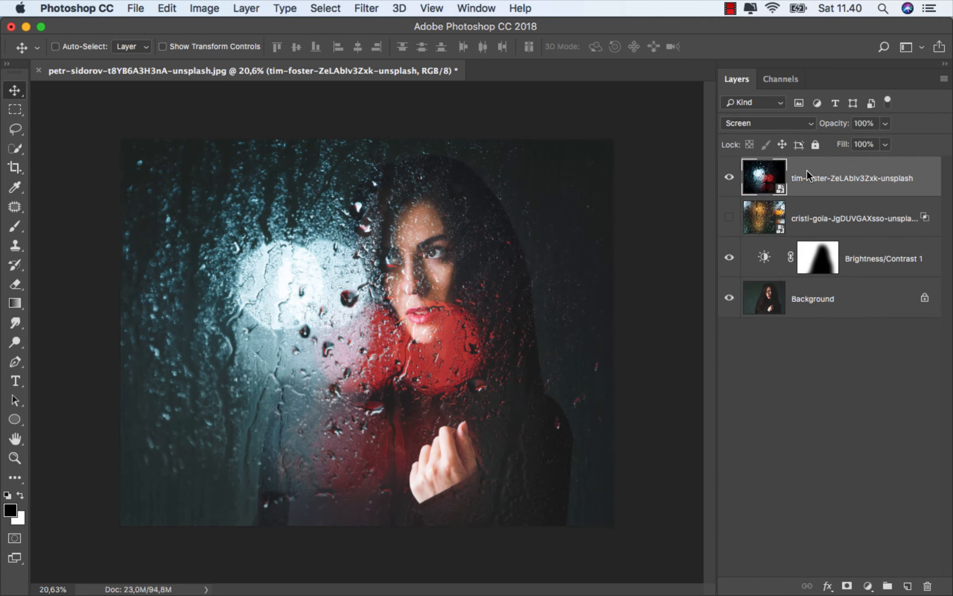
right_click(806, 170)
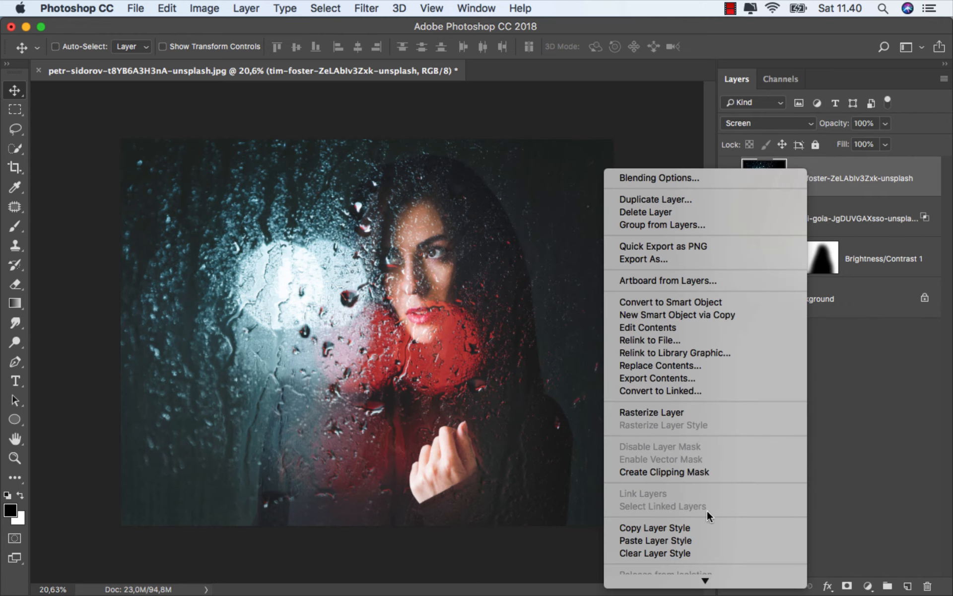
left_click(704, 539)
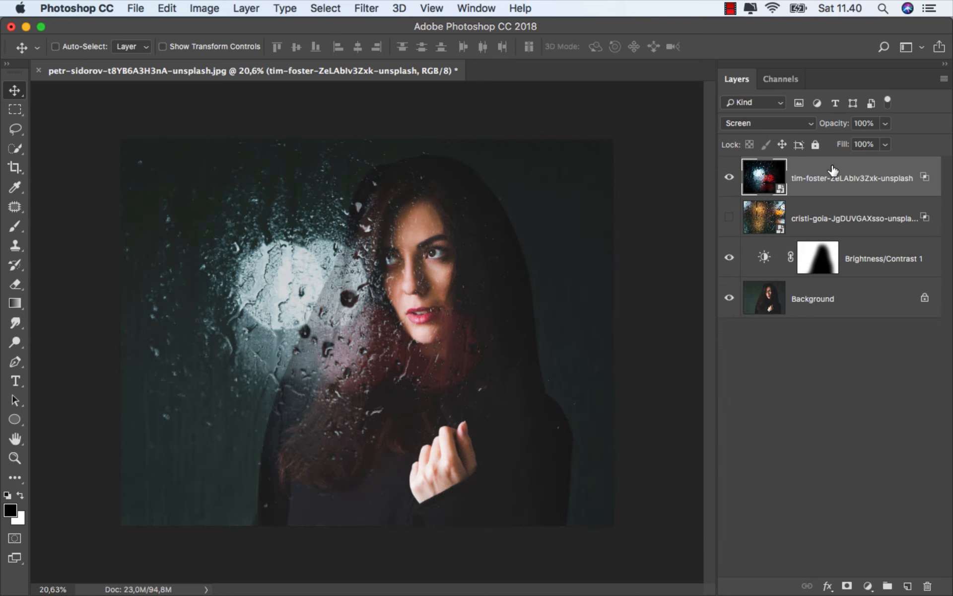
- Shift the blue-and-red rain layer slightly left and set its This Layer black Blend If range to 0 / 112
left_click_drag(393, 269, 354, 269)
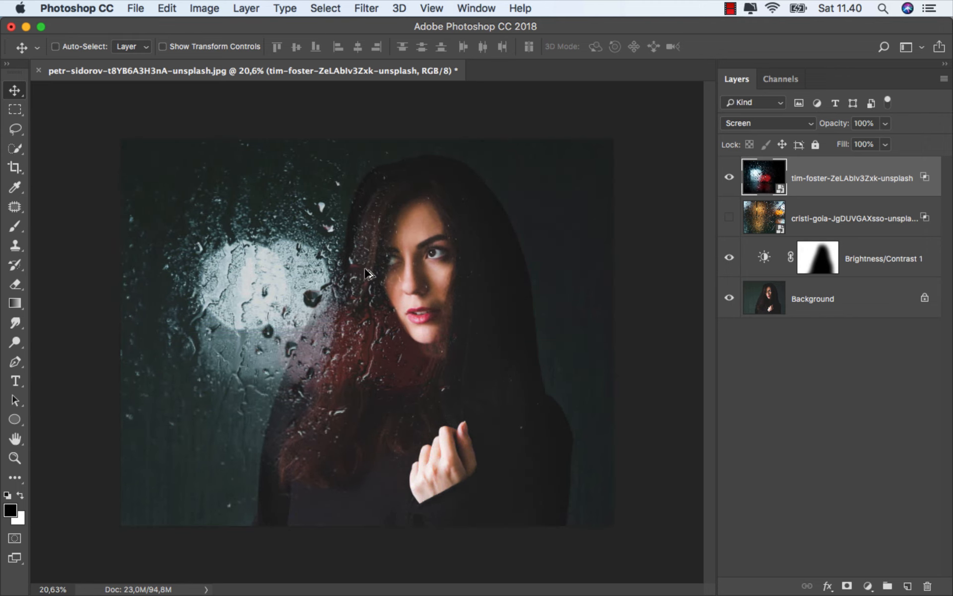
scroll(371, 276, "up", 2)
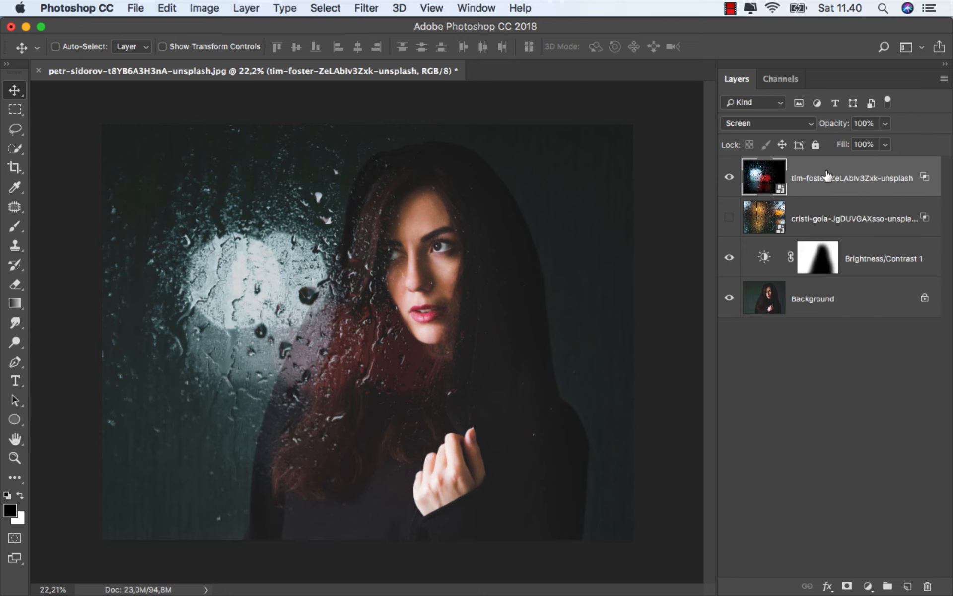
right_click(812, 167)
left_click(752, 173)
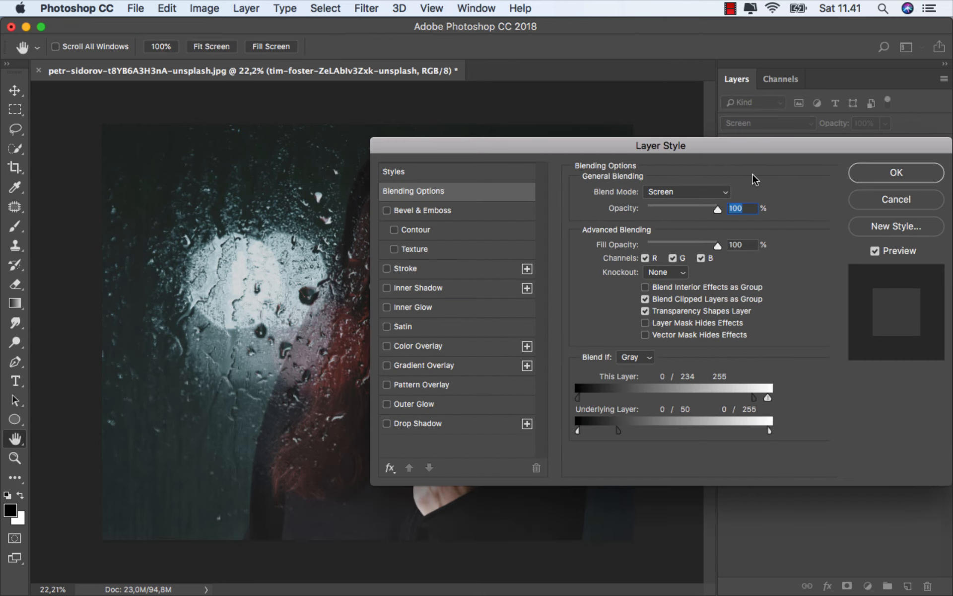
left_click_drag(543, 152, 679, 155)
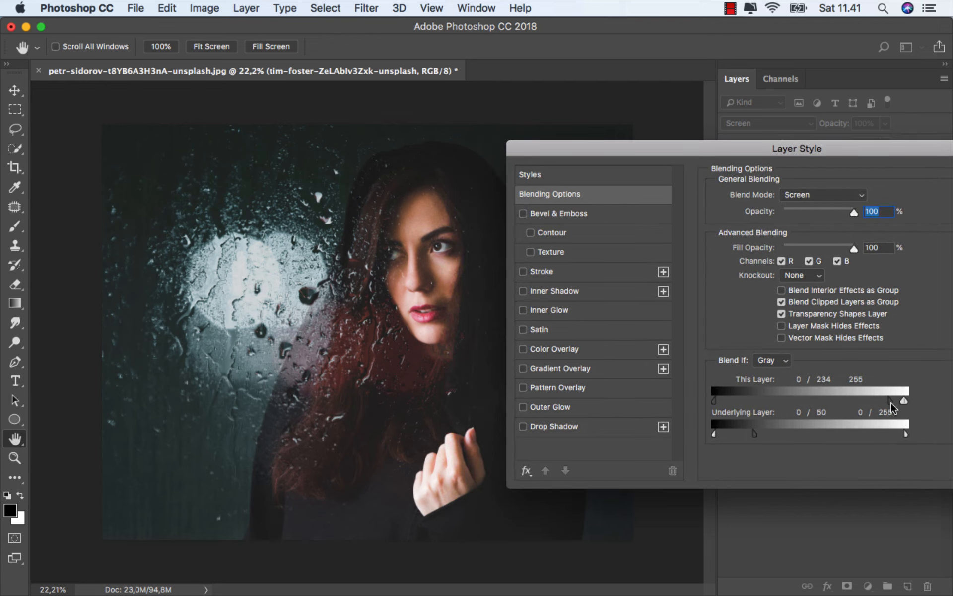
left_click_drag(889, 401, 797, 402)
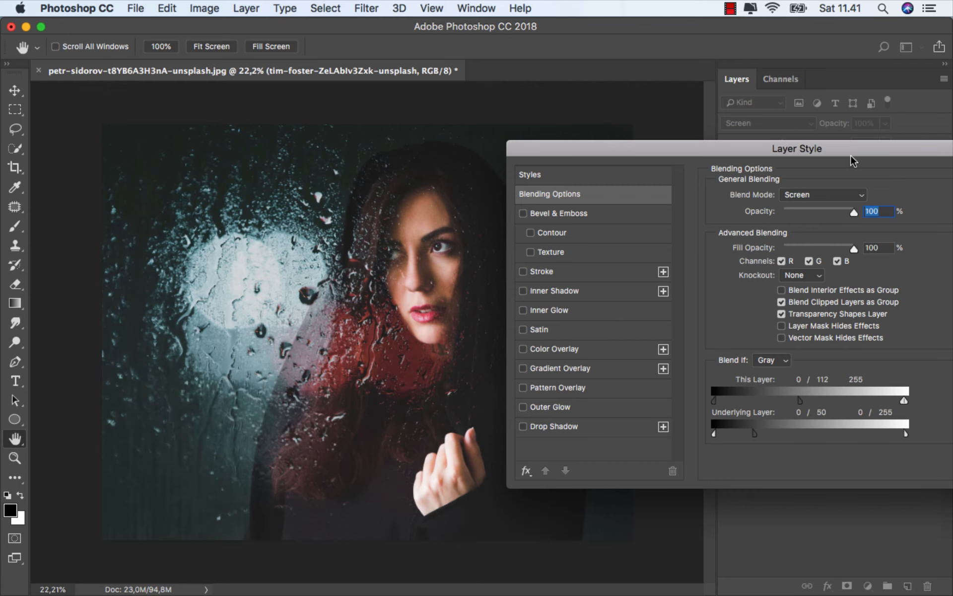
left_click_drag(854, 155, 626, 153)
left_click(848, 176)
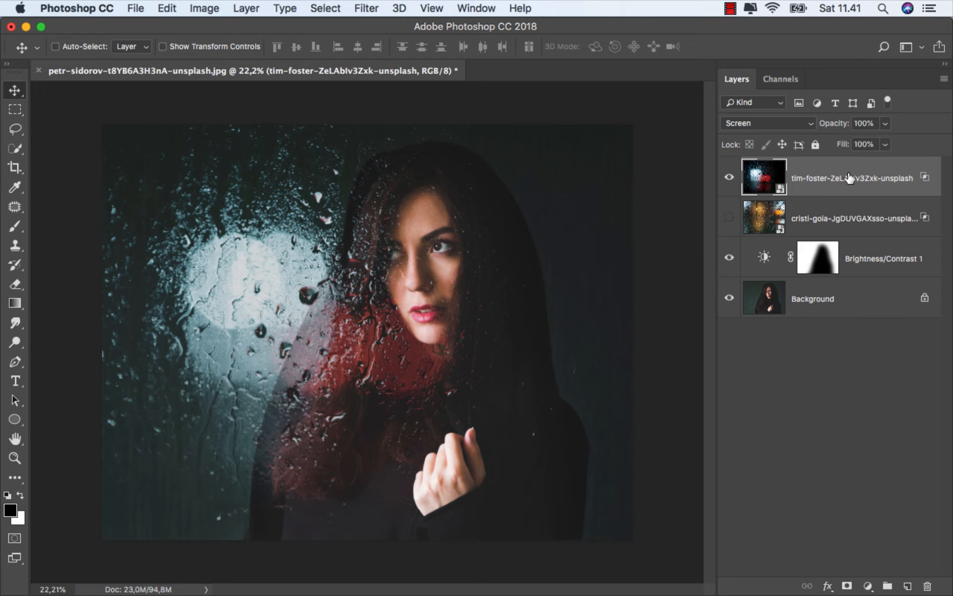
- Compare the portrait with and without the blue-and-red rain layer, and leave that layer hidden
left_click(729, 179)
left_click(729, 180)
left_click(729, 180)
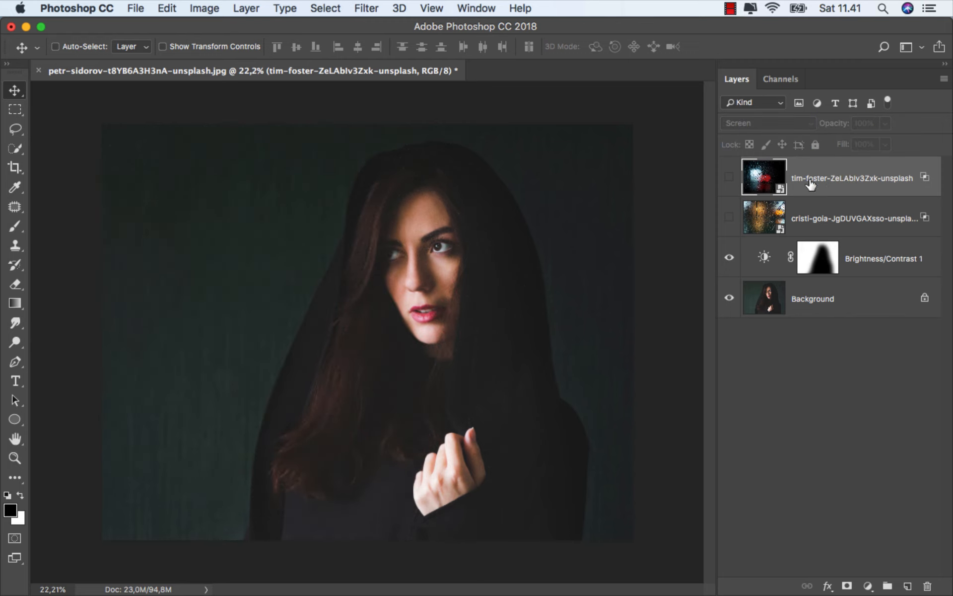
- Place the purple raindrop photo from Finder, scaled to 67.66% to cover the canvas, and set its blend mode to Screen
left_click(317, 553)
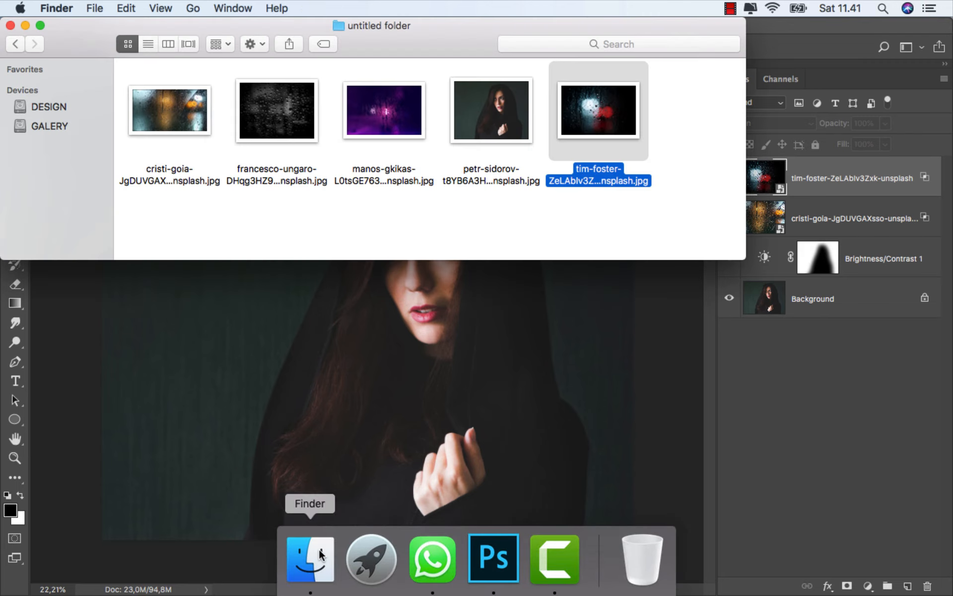
left_click_drag(391, 121, 420, 236)
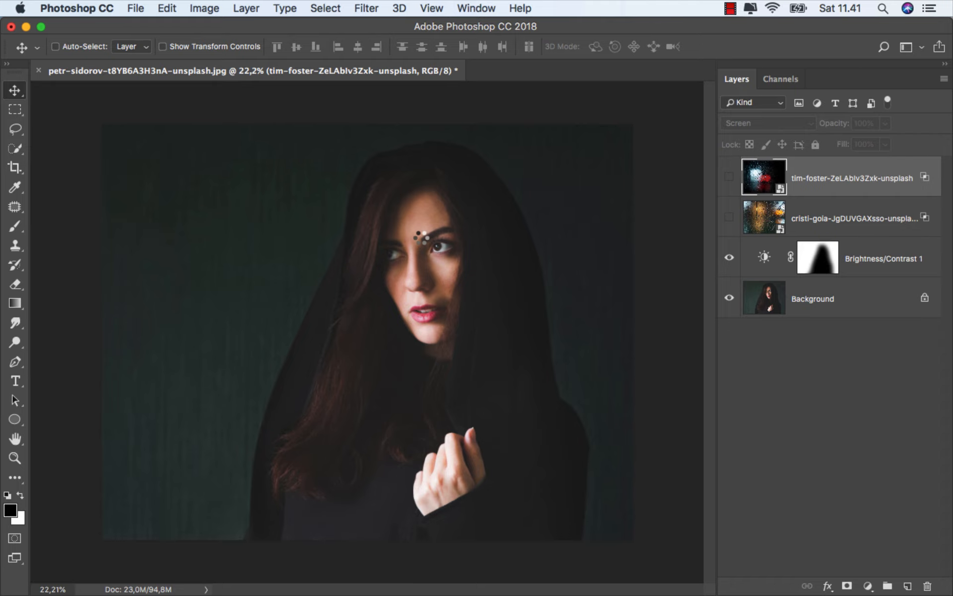
scroll(422, 242, "down", 2)
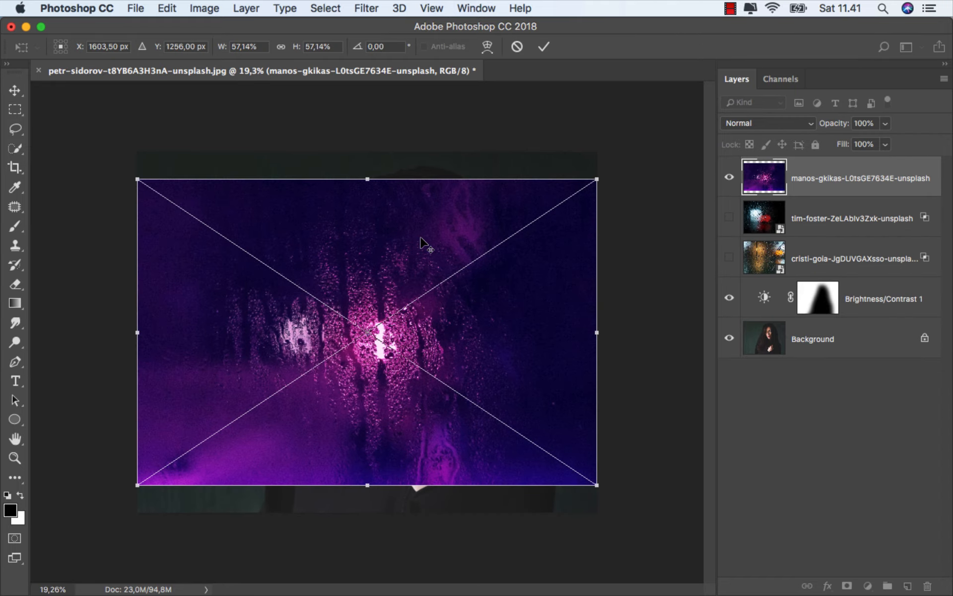
left_click_drag(595, 180, 631, 145)
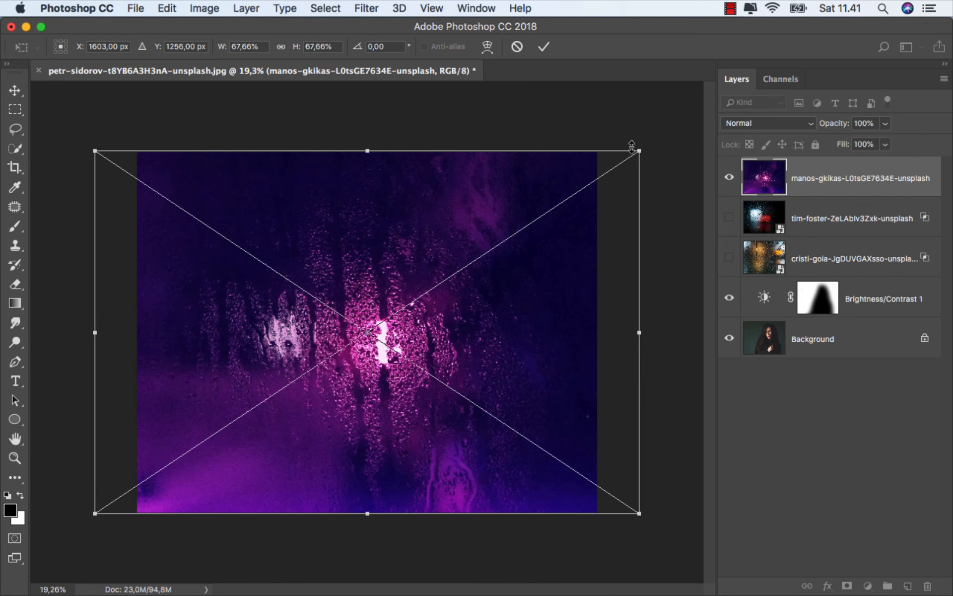
left_click(545, 47)
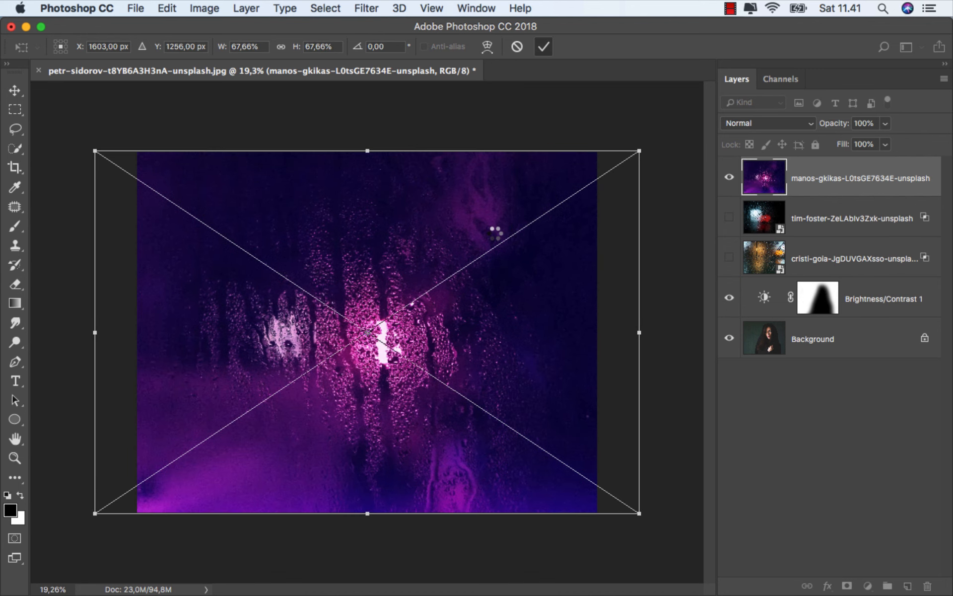
left_click(755, 125)
left_click(759, 228)
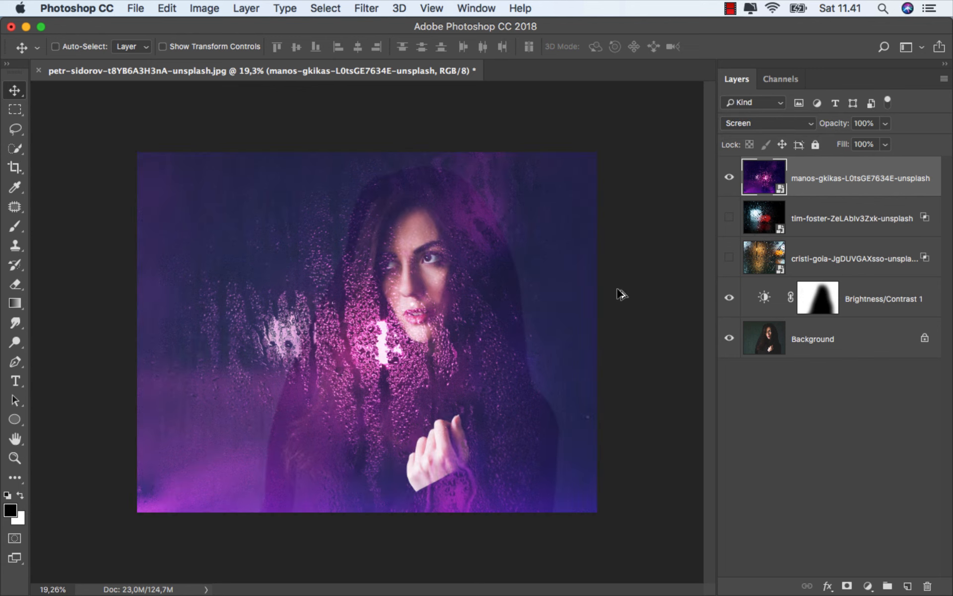
- Paste the copied layer style onto the purple raindrop layer
scroll(529, 288, "up", 2)
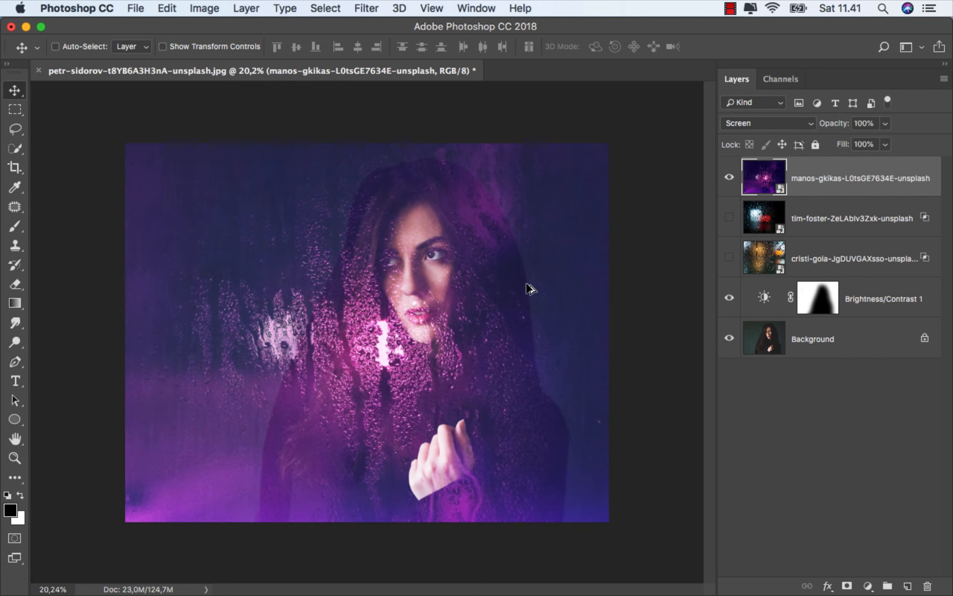
right_click(824, 169)
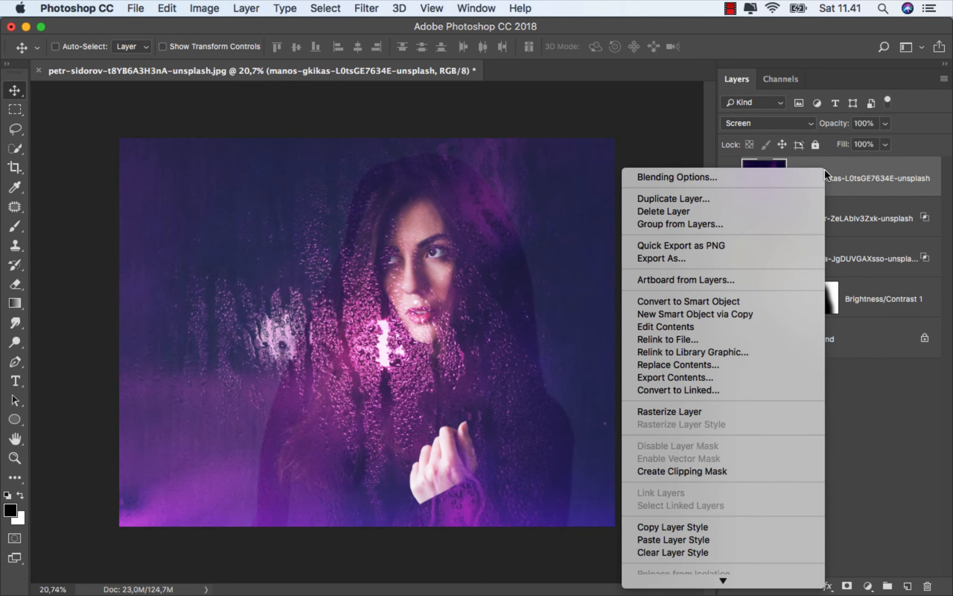
left_click(717, 538)
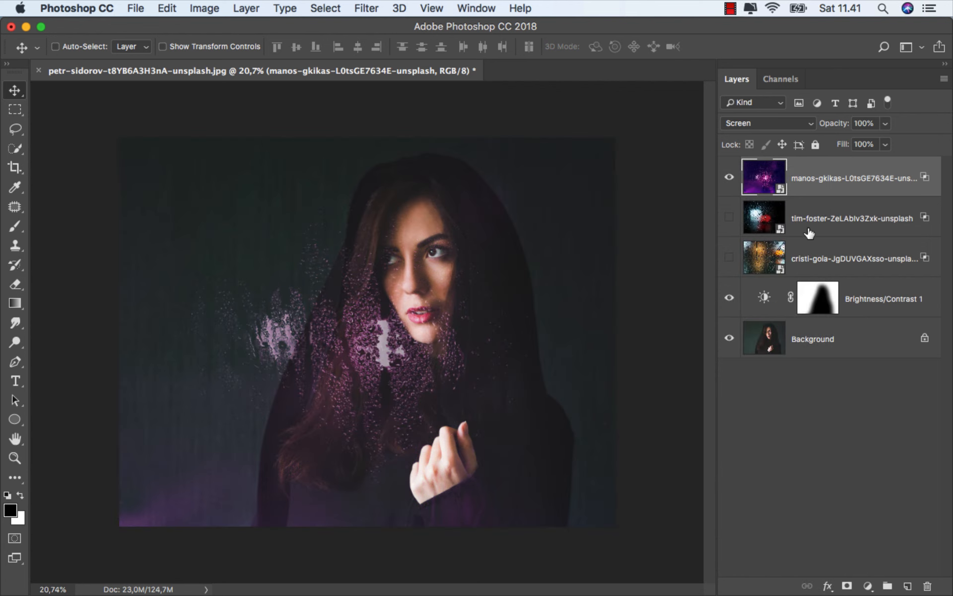
- Set the purple layer's Blend If to This Layer 0 / 15, 255 and Underlying Layer 0, 24 / 255, and shift it slightly left
right_click(821, 167)
left_click(797, 170)
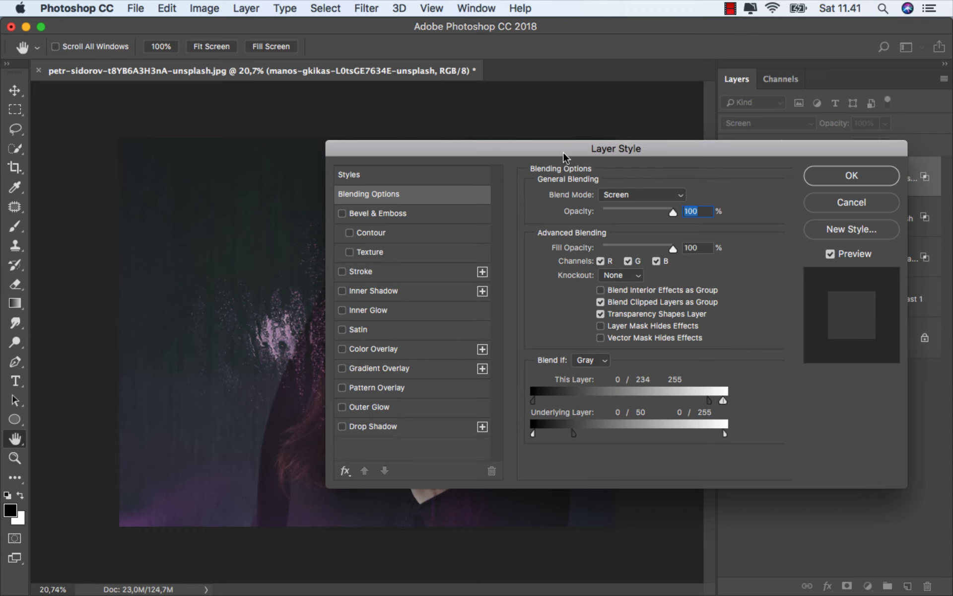
left_click_drag(562, 152, 745, 120)
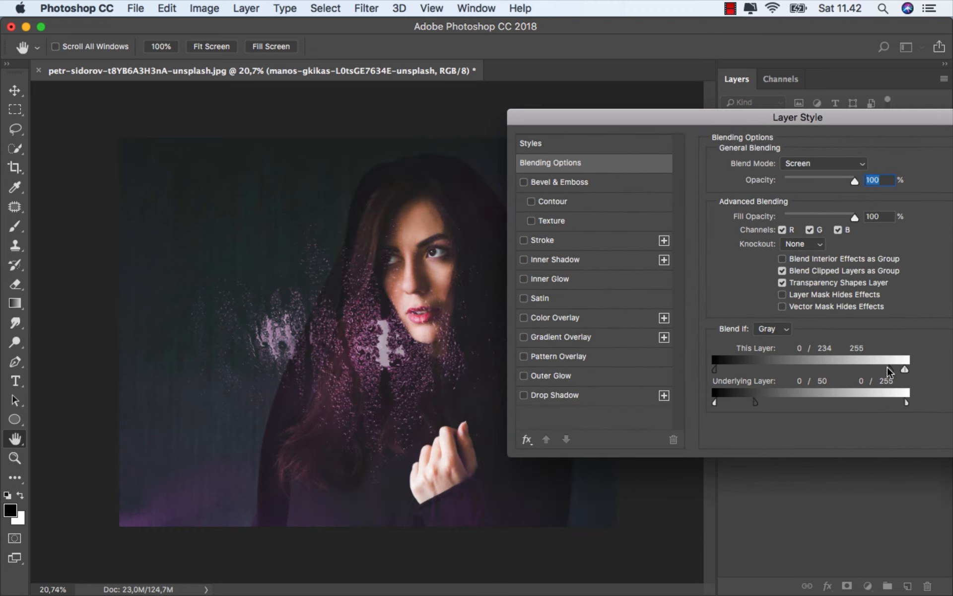
left_click_drag(888, 371, 730, 366)
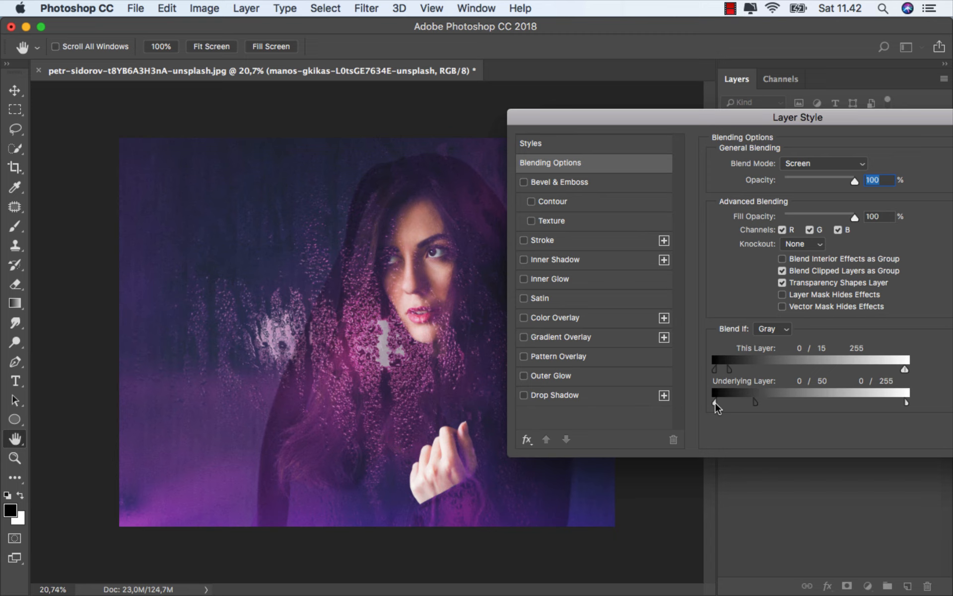
left_click_drag(715, 403, 694, 403)
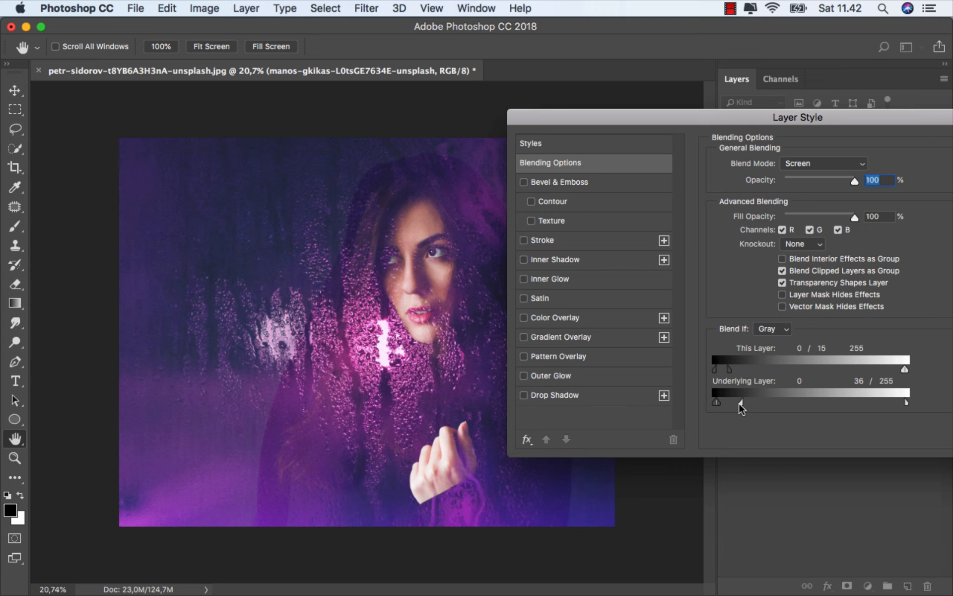
left_click_drag(740, 403, 733, 403)
left_click_drag(814, 117, 672, 127)
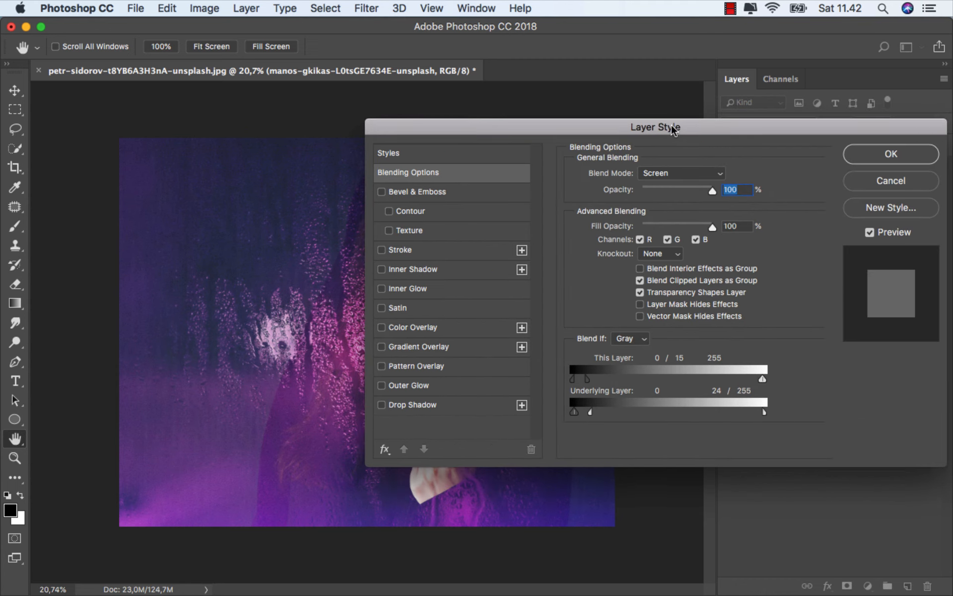
left_click(877, 155)
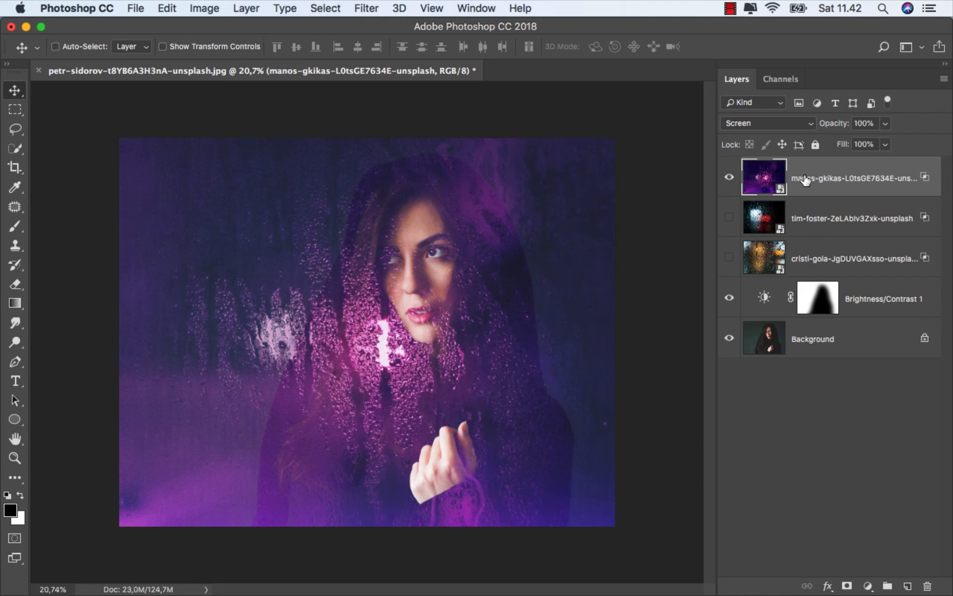
left_click_drag(451, 290, 422, 293)
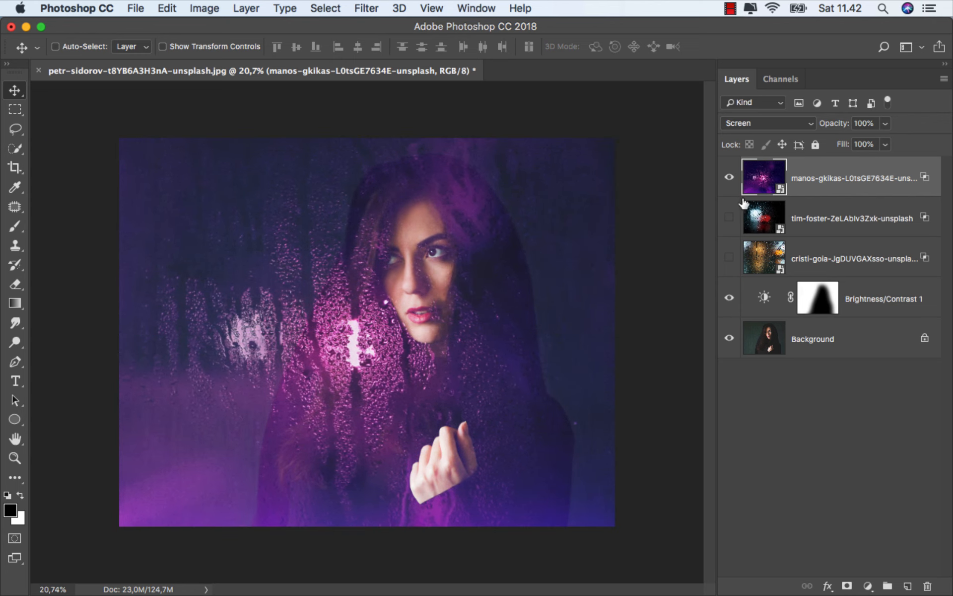
- Compare the orange, blue-and-red and purple rain layers one at a time over the portrait, and leave only the orange one visible
left_click(730, 180)
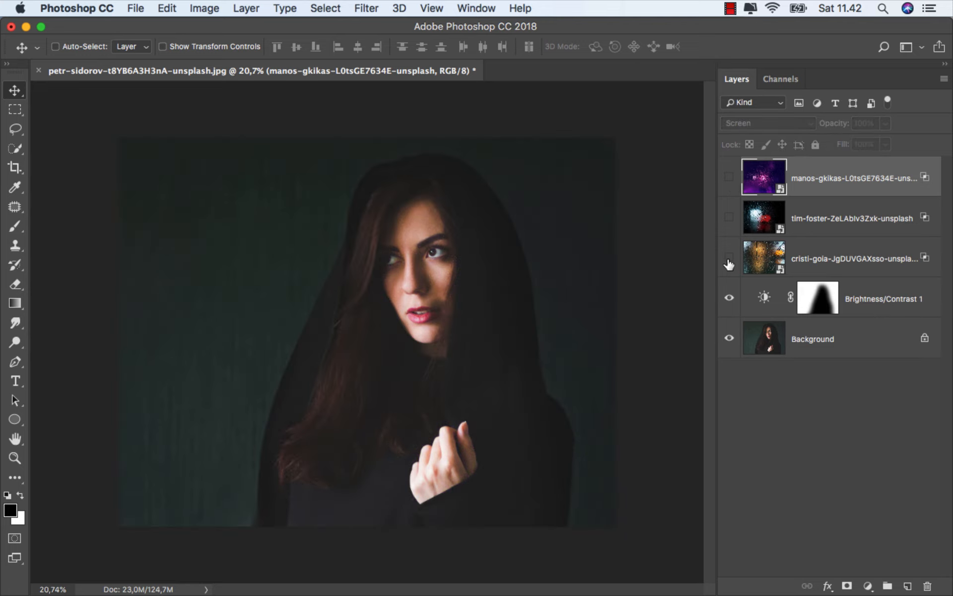
key("super+plus")
scroll(606, 268, "down", 2)
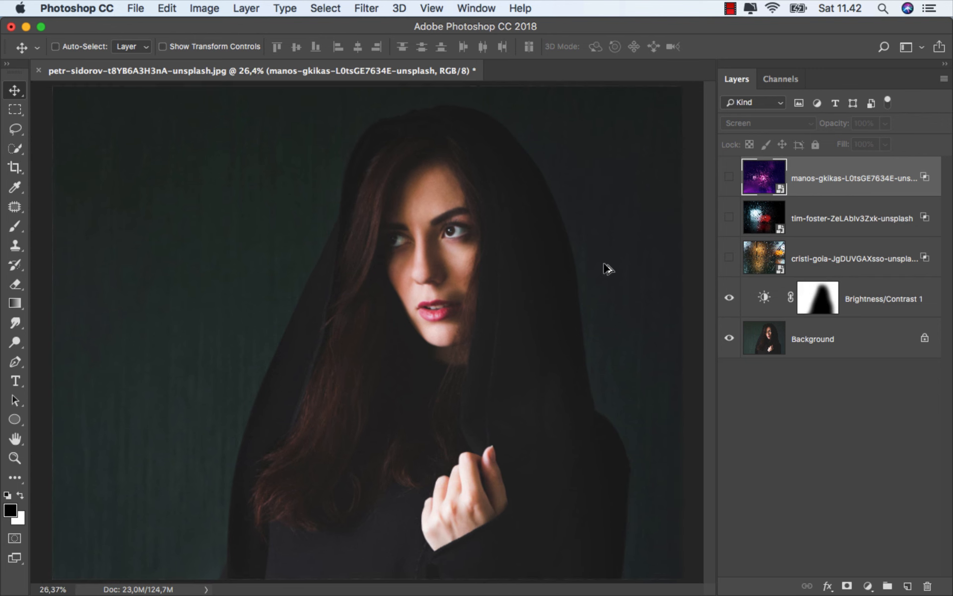
left_click(728, 260)
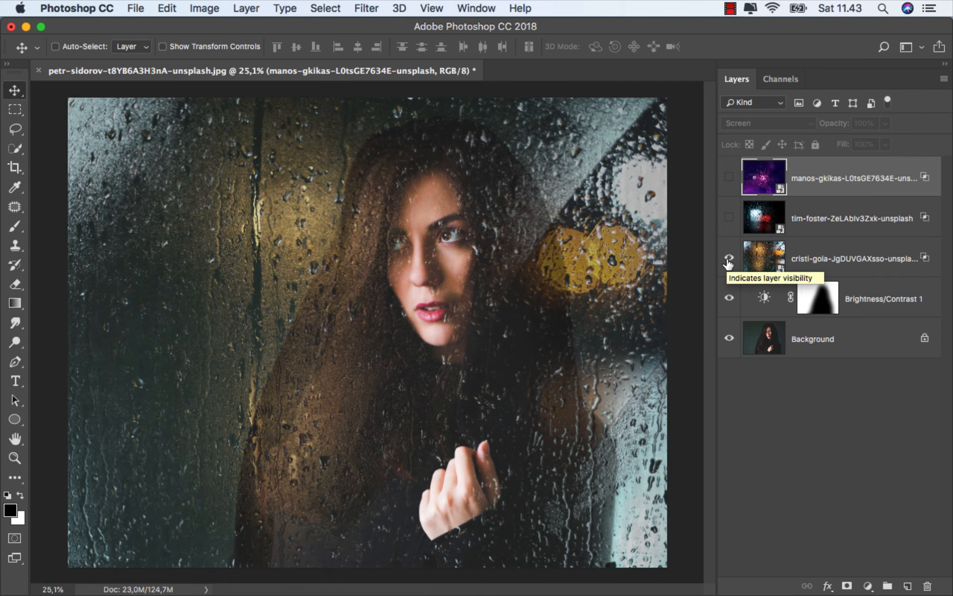
left_click(728, 258)
left_click(729, 219)
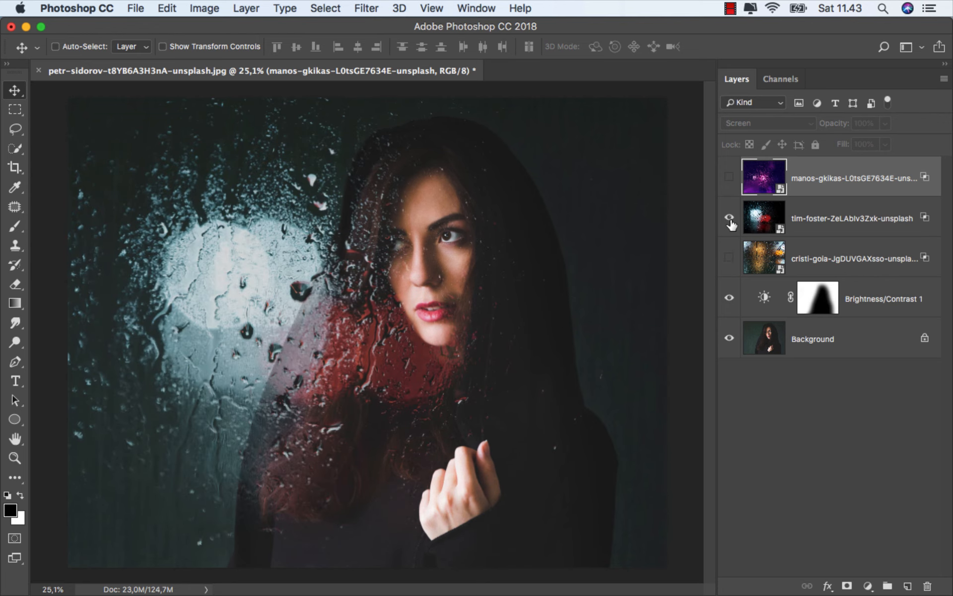
left_click(730, 219)
left_click(729, 177)
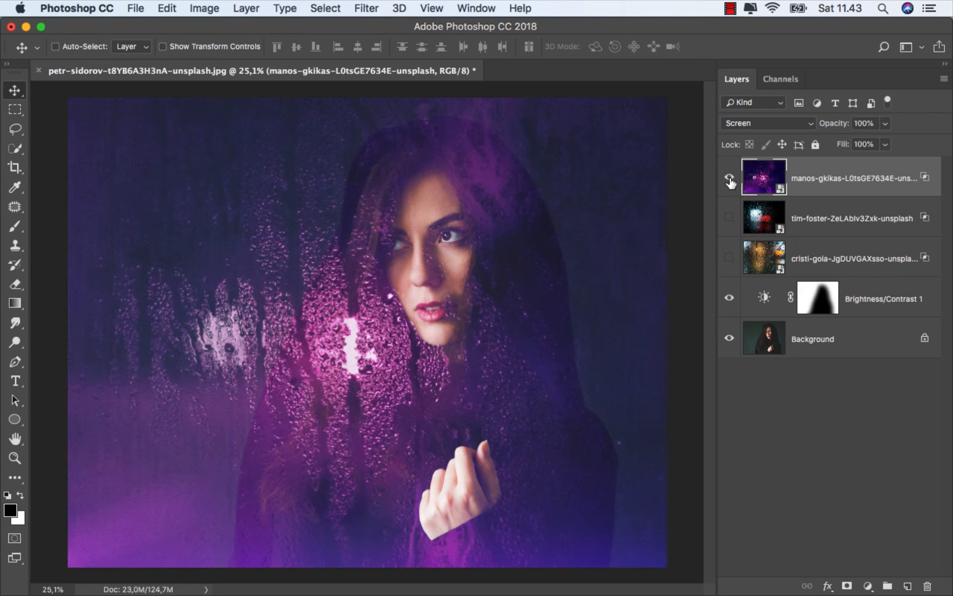
left_click(730, 179)
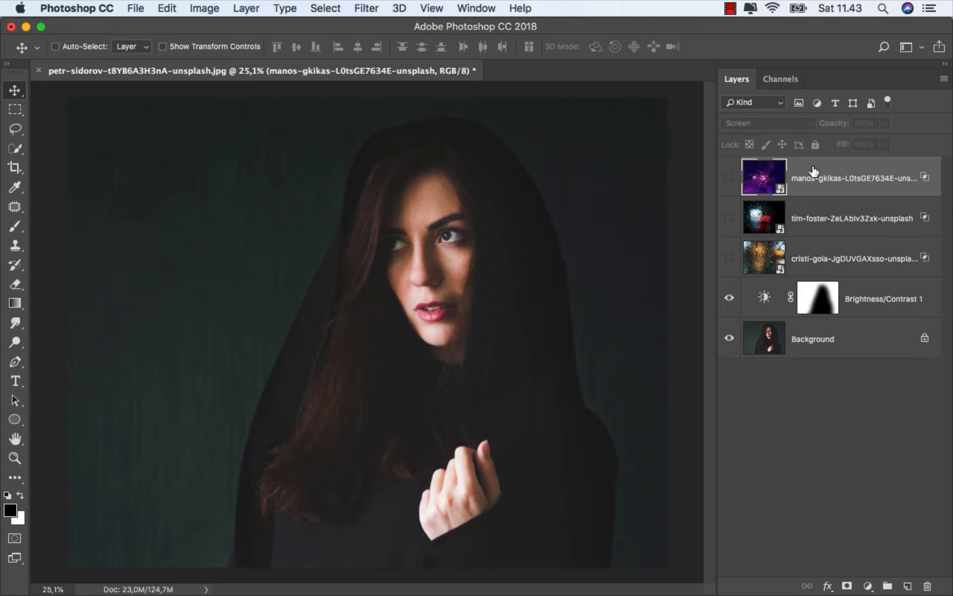
left_click(728, 257)
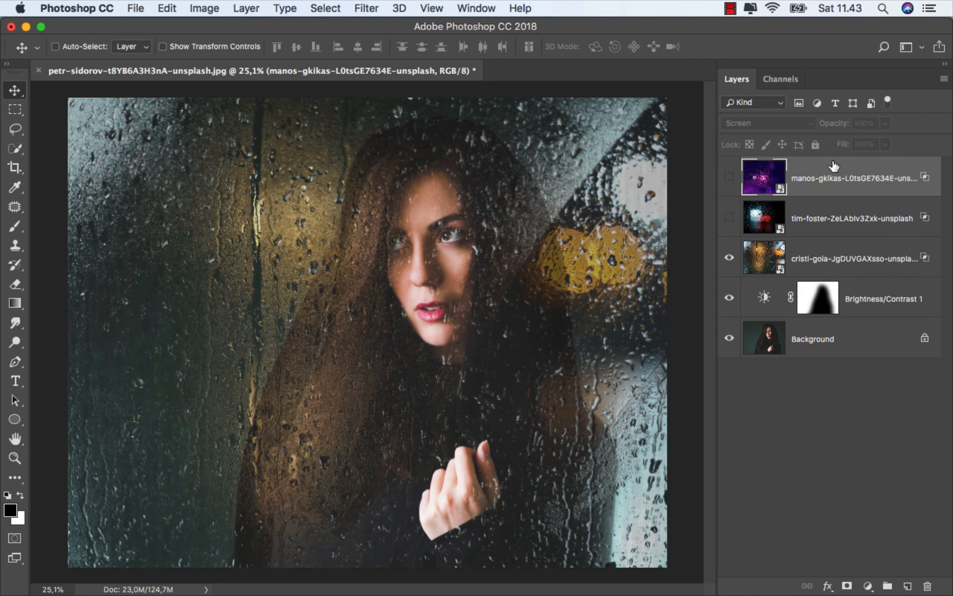